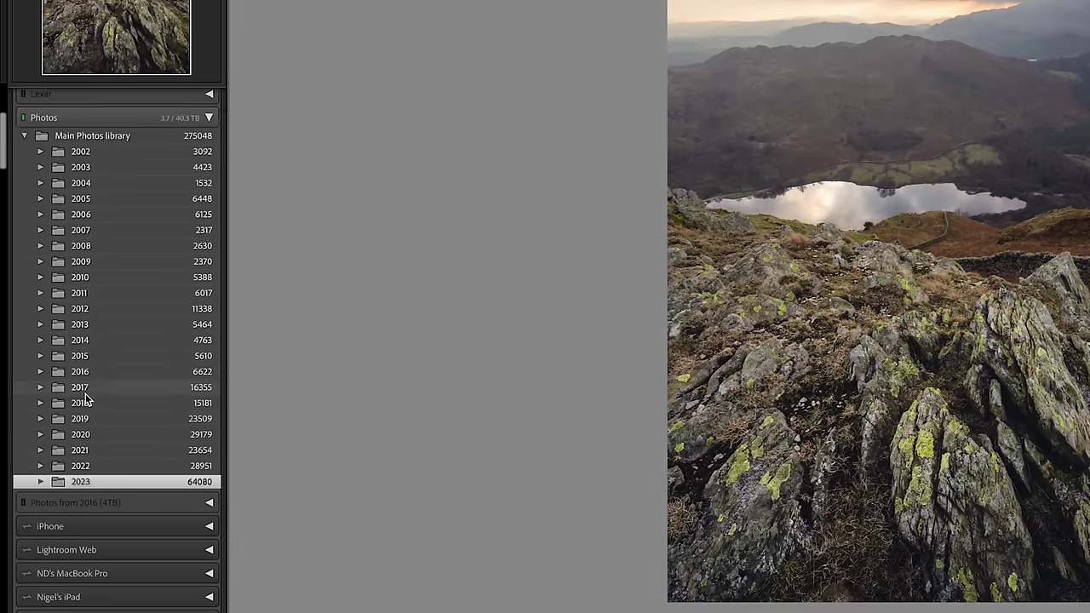
Explore the 2010 and 2023 year folders and their quarters in the Folders panel.
{"action": "scroll", "coordinate": [85, 400], "scroll_direction": "down", "scroll_amount": 1}
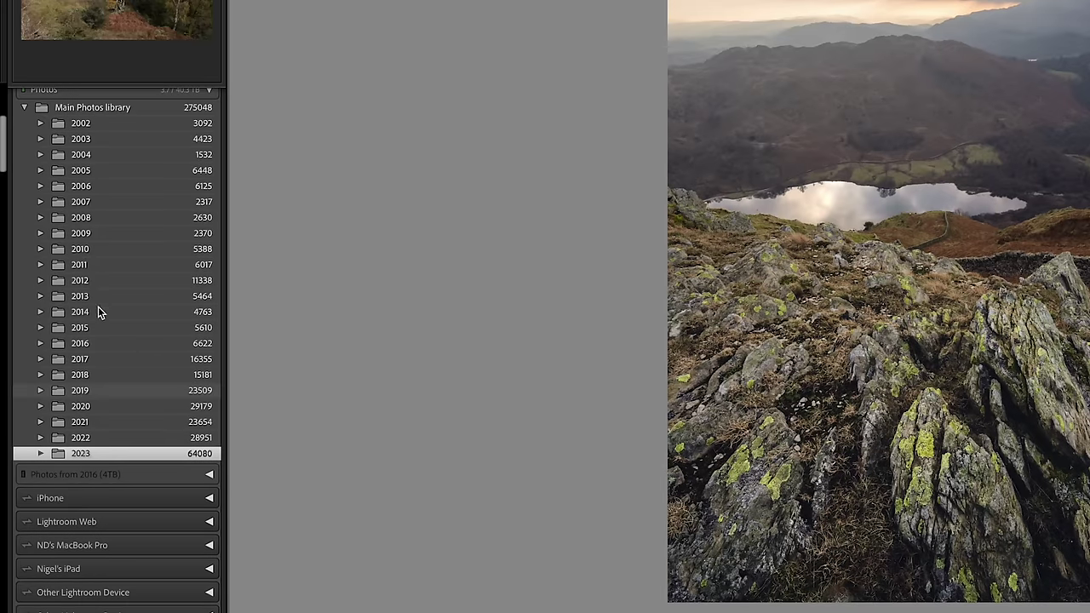
{"action": "left_click", "coordinate": [41, 249]}
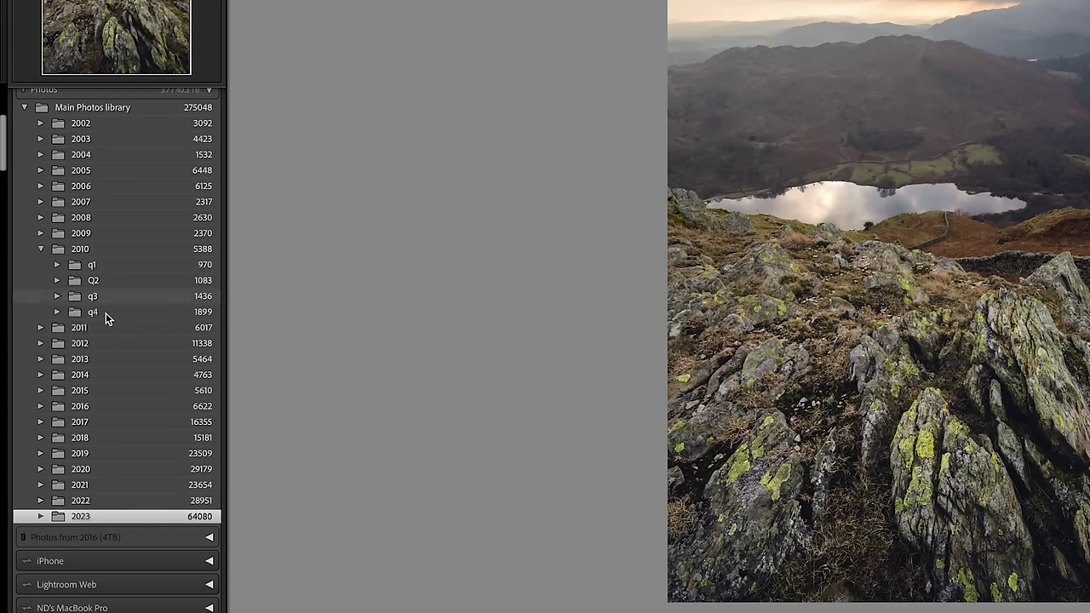
{"action": "left_click", "coordinate": [41, 249]}
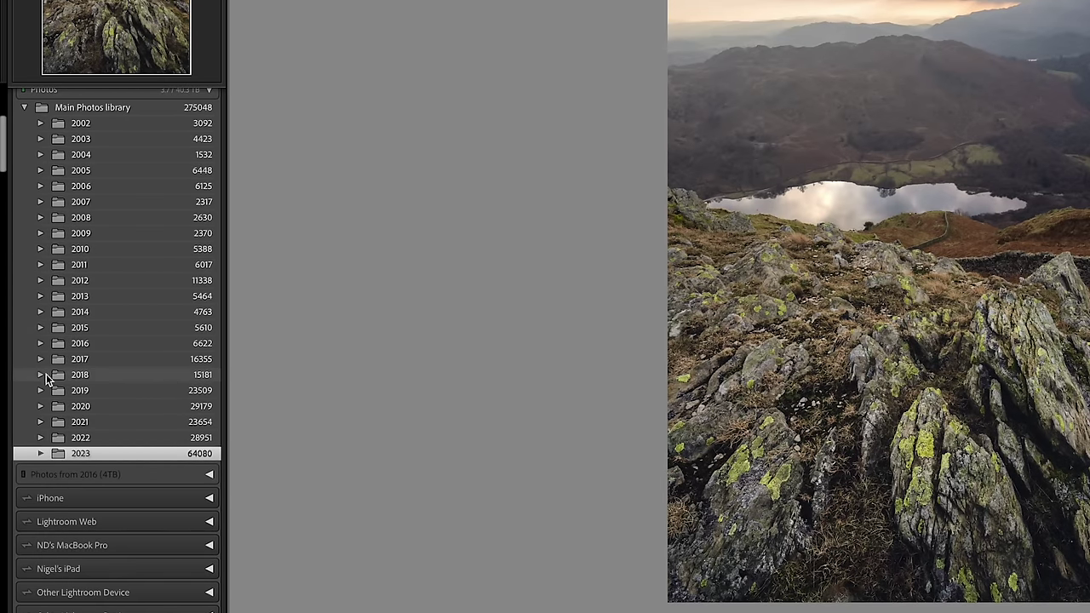
{"action": "left_click", "coordinate": [40, 453]}
{"action": "scroll", "coordinate": [47, 446], "scroll_direction": "down", "scroll_amount": 2}
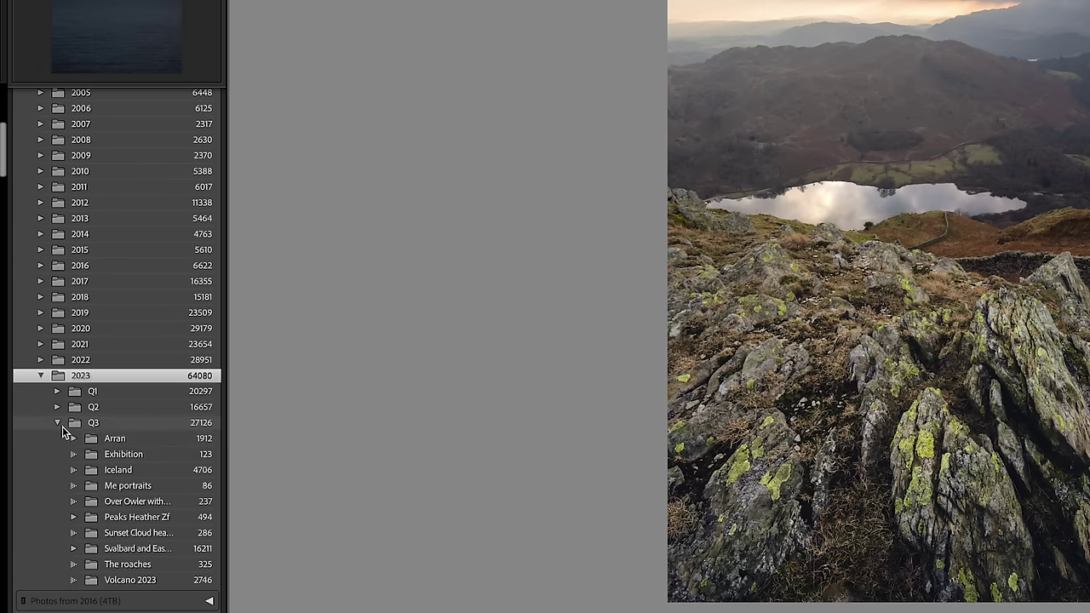
{"action": "left_click", "coordinate": [58, 423]}
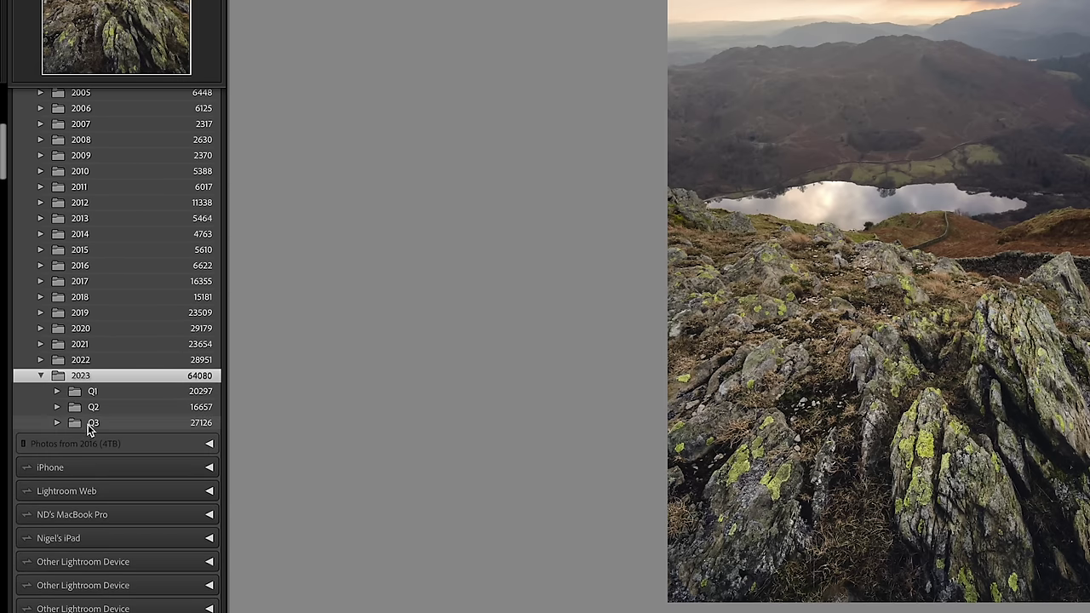
{"action": "left_click", "coordinate": [56, 392]}
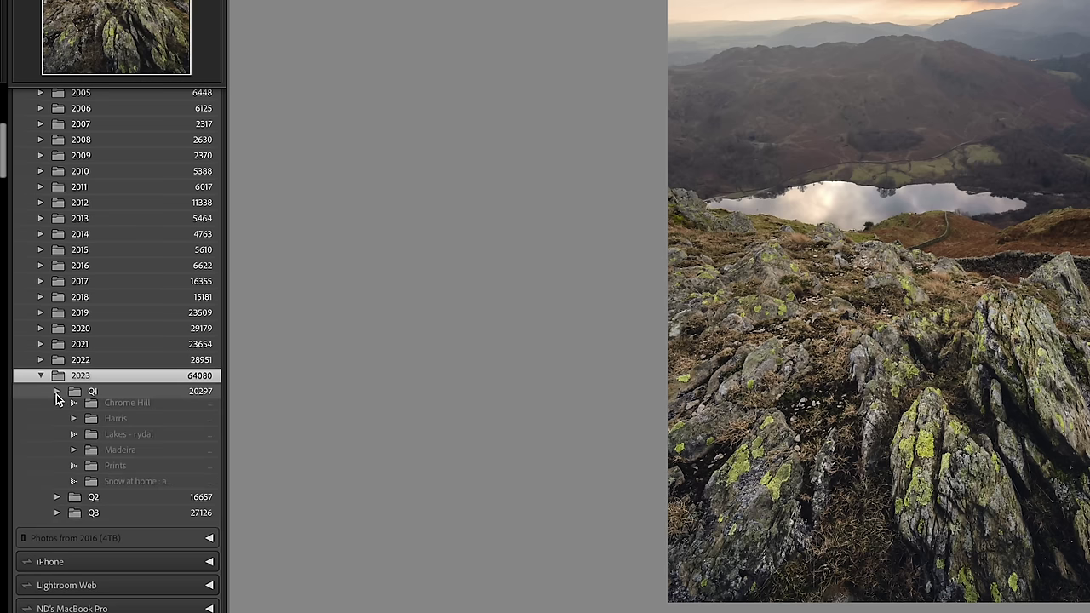
Expand 2023 › Q3 and select the Arran shoot folder.
{"action": "scroll", "coordinate": [119, 413], "scroll_direction": "down", "scroll_amount": 1}
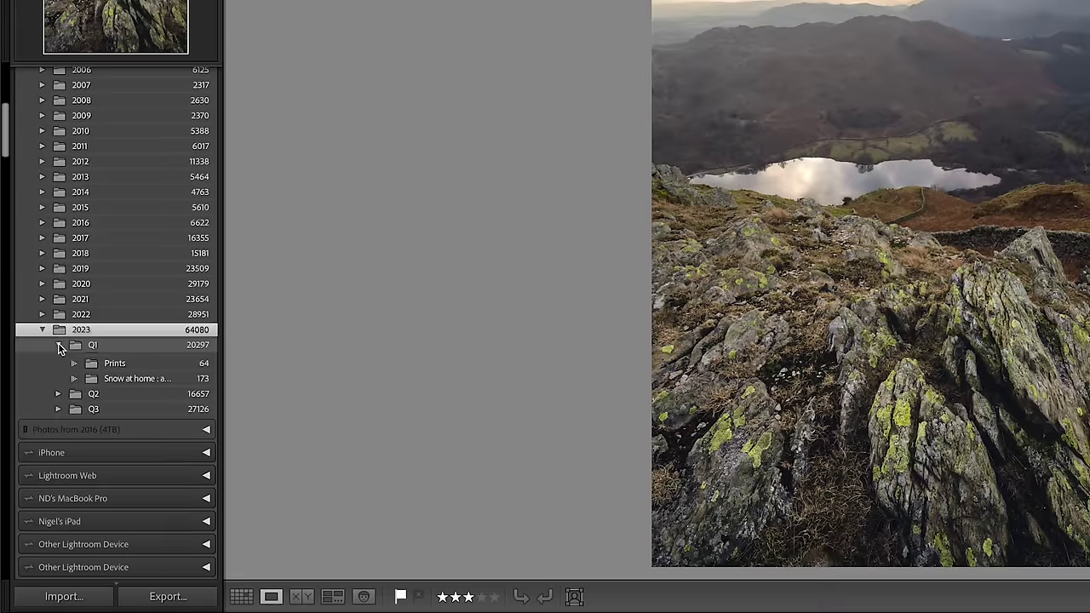
{"action": "left_click", "coordinate": [59, 345]}
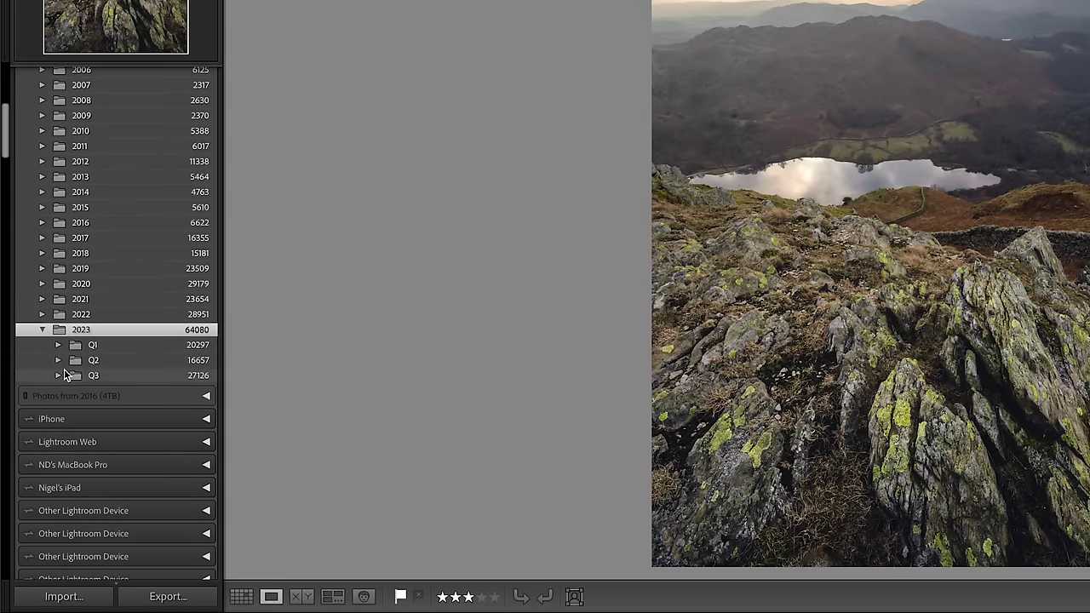
{"action": "left_click", "coordinate": [57, 345]}
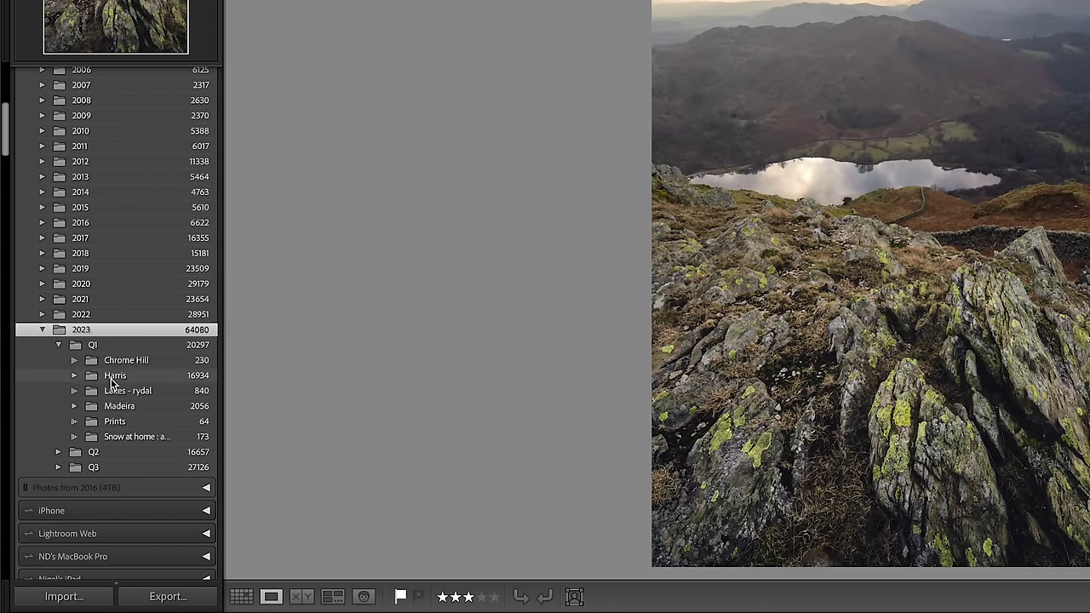
{"action": "left_click", "coordinate": [73, 376]}
{"action": "scroll", "coordinate": [94, 366], "scroll_direction": "down", "scroll_amount": 5}
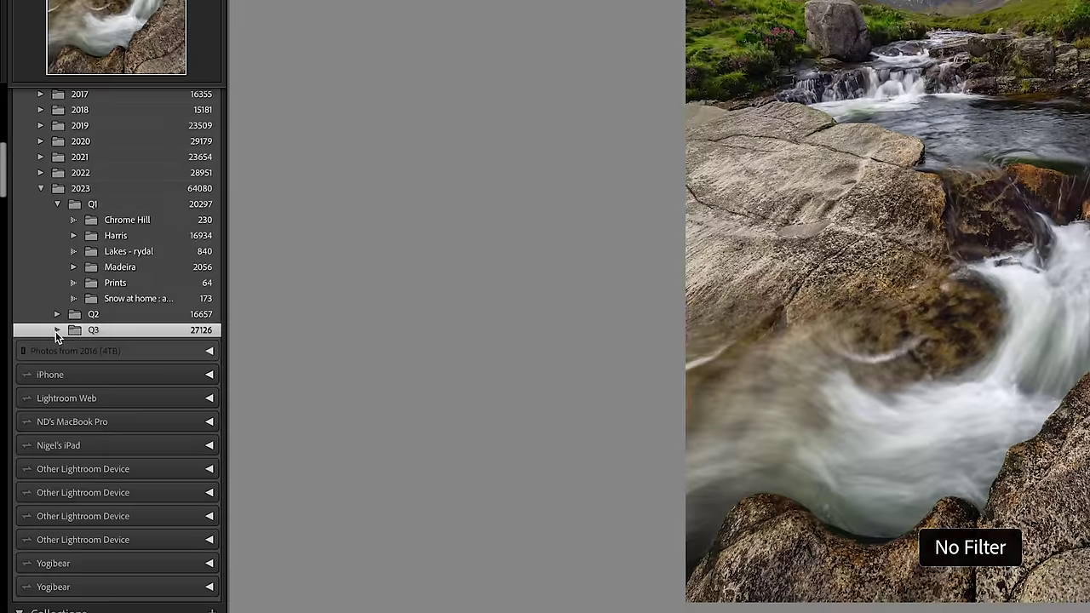
{"action": "left_click", "coordinate": [55, 331]}
{"action": "left_click", "coordinate": [123, 347]}
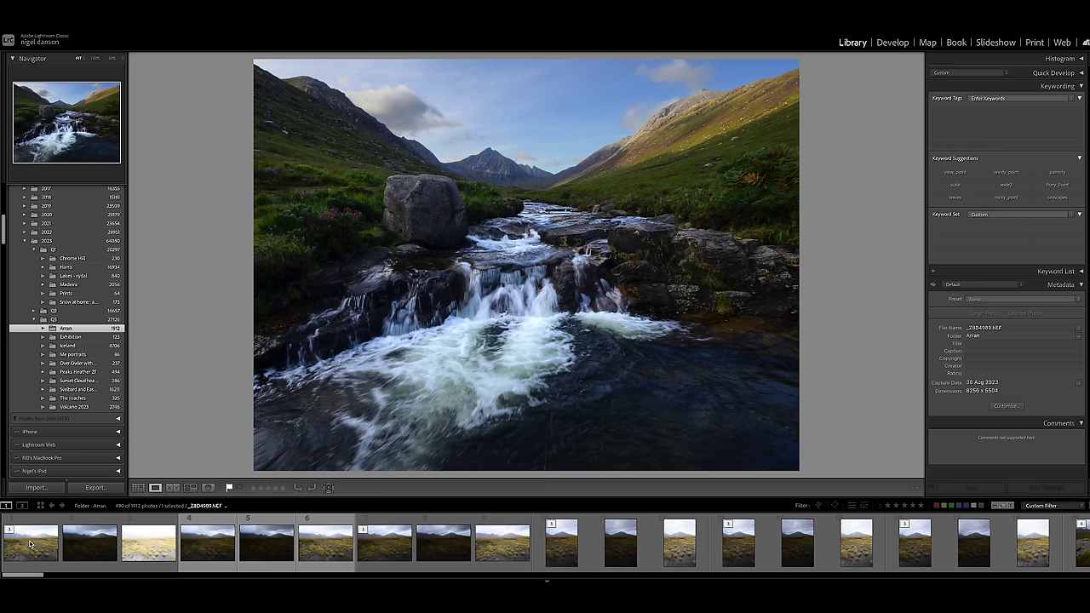
Browse the first Arran photos in Loupe view, returning to the first frame for its photo options.
{"action": "left_click", "coordinate": [30, 543]}
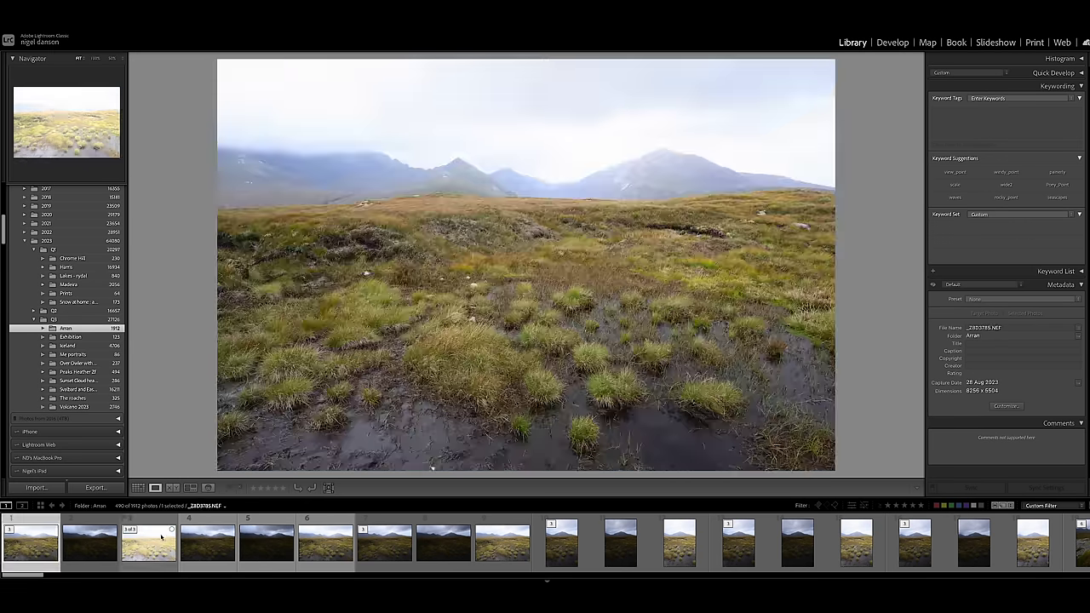
{"action": "key", "text": "Right"}
{"action": "key", "text": "Right"}
{"action": "key", "text": "Right"}
{"action": "key", "text": "Right"}
{"action": "key", "text": "Right"}
{"action": "key", "text": "Right"}
{"action": "key", "text": "Right"}
{"action": "key", "text": "Right"}
{"action": "key", "text": "Right"}
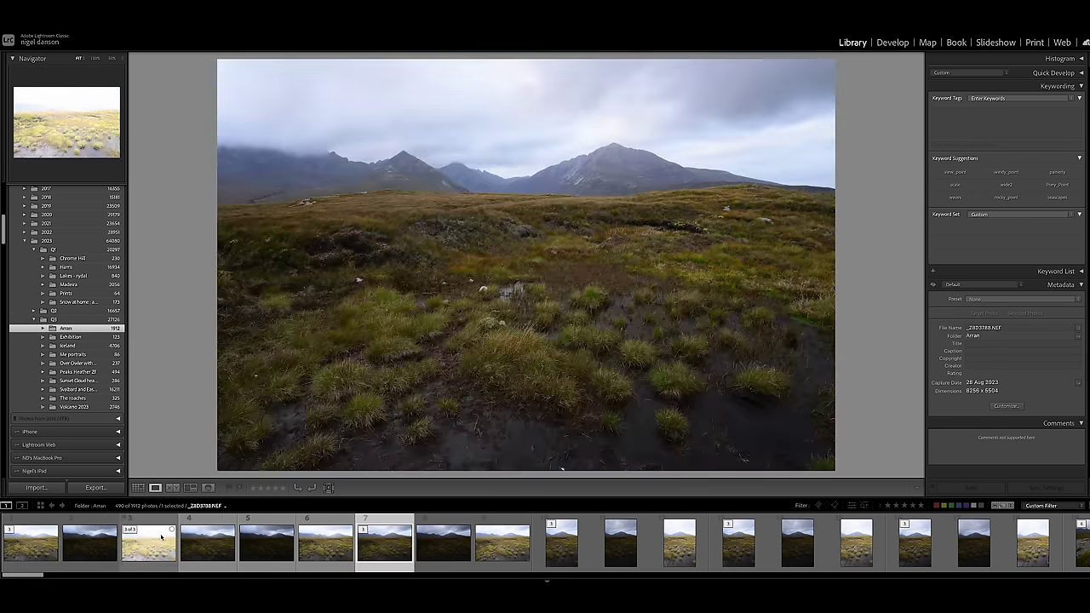
{"action": "key", "text": "Right"}
{"action": "key", "text": "Right"}
{"action": "key", "text": "Right"}
{"action": "key", "text": "Right"}
{"action": "key", "text": "Right"}
{"action": "key", "text": "Right"}
{"action": "key", "text": "Right"}
{"action": "key", "text": "Right"}
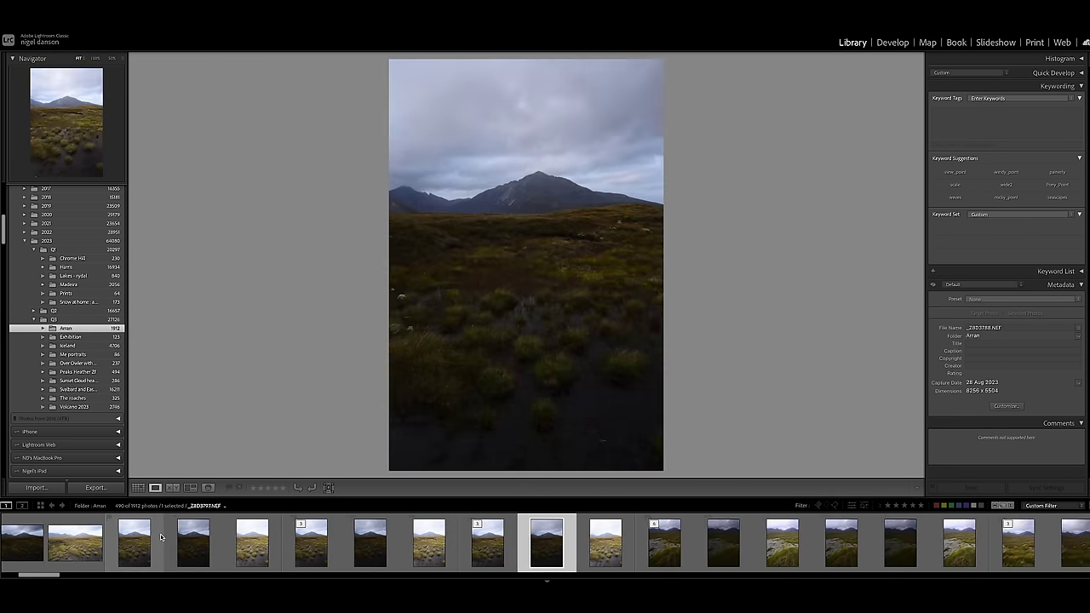
{"action": "key", "text": "Home"}
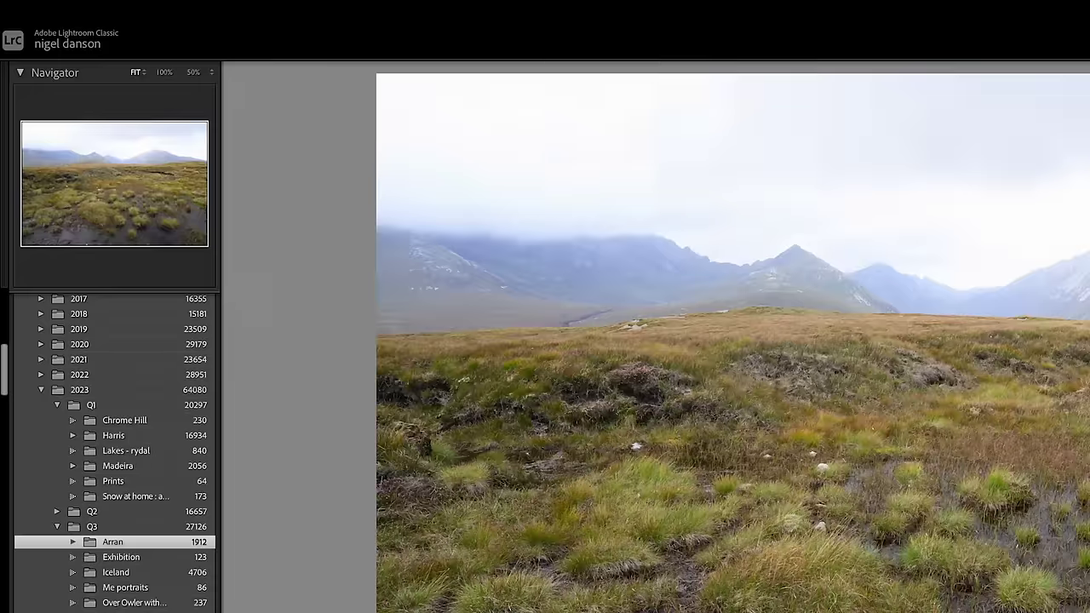
{"action": "right_click", "coordinate": [218, 545]}
{"action": "mouse_move", "coordinate": [350, 191]}
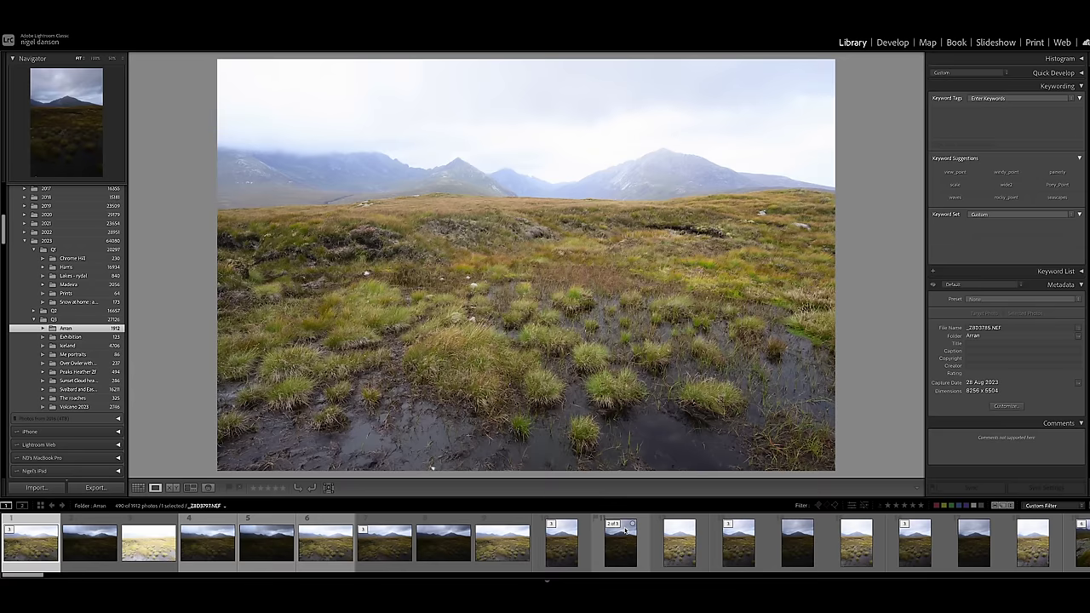
Flag the keeper as a pick and filter the Arran folder to flagged photos.
{"action": "key", "text": "Right"}
{"action": "key", "text": "Right"}
{"action": "key", "text": "Right"}
{"action": "key", "text": "Right"}
{"action": "key", "text": "Right"}
{"action": "key", "text": "Right"}
{"action": "key", "text": "Right"}
{"action": "key", "text": "Right"}
{"action": "key", "text": "Right"}
{"action": "key", "text": "Right"}
{"action": "key", "text": "Right"}
{"action": "key", "text": "Right"}
{"action": "key", "text": "Right"}
{"action": "key", "text": "Right"}
{"action": "key", "text": "Right"}
{"action": "key", "text": "Right"}
{"action": "key", "text": "Right"}
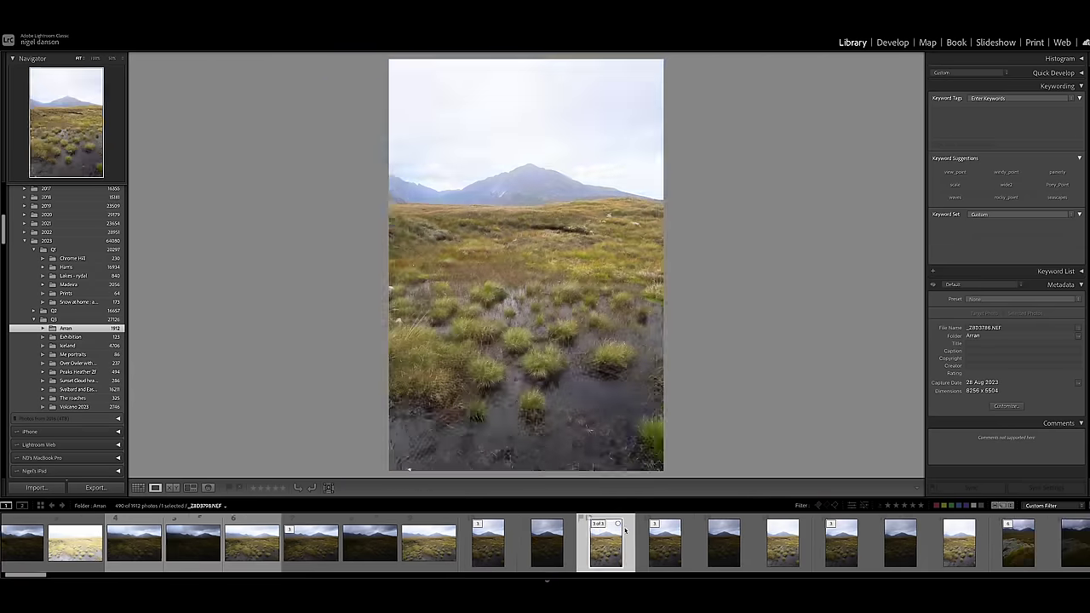
{"action": "key", "text": "Right"}
{"action": "key", "text": "Right"}
{"action": "key", "text": "Right"}
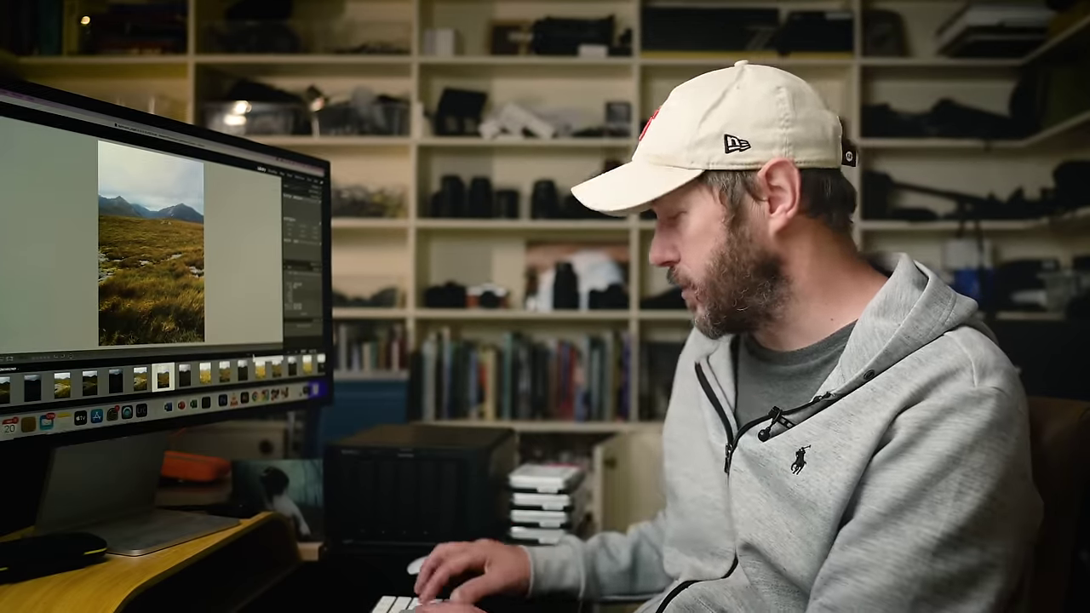
{"action": "key", "text": "p"}
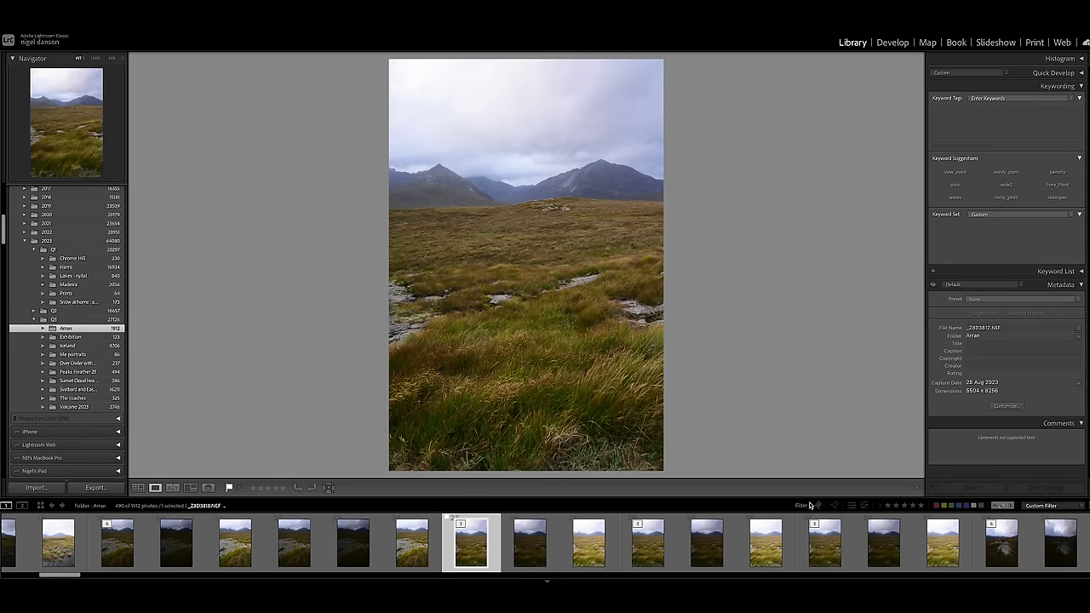
{"action": "left_click", "coordinate": [817, 506]}
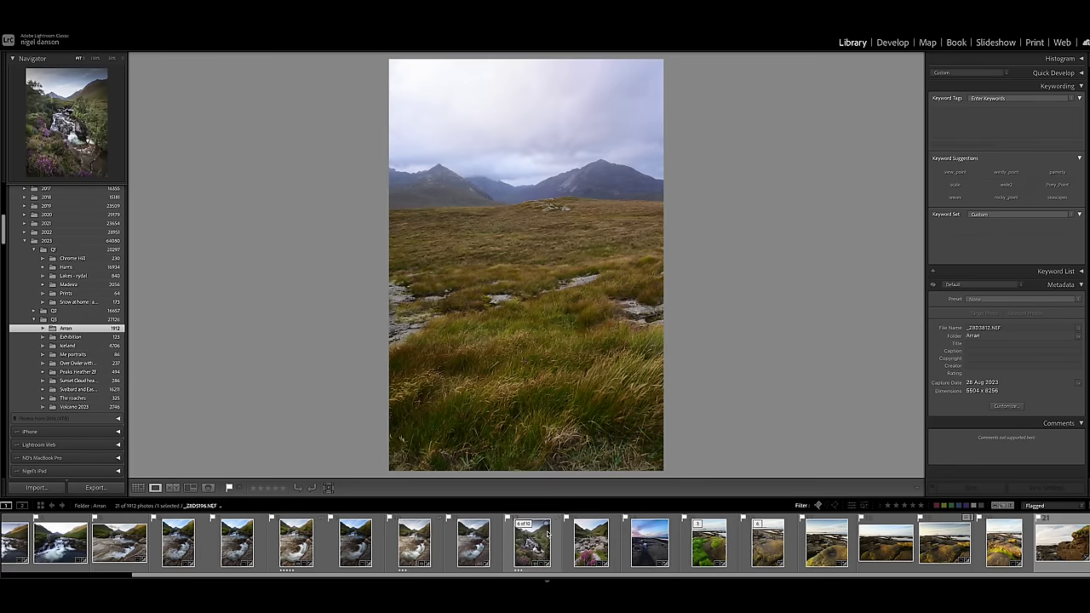
Review the flagged lighthouse, rainbow and coastal shots, then filter to five stars and higher.
{"action": "scroll", "coordinate": [547, 534], "scroll_direction": "up", "scroll_amount": 5}
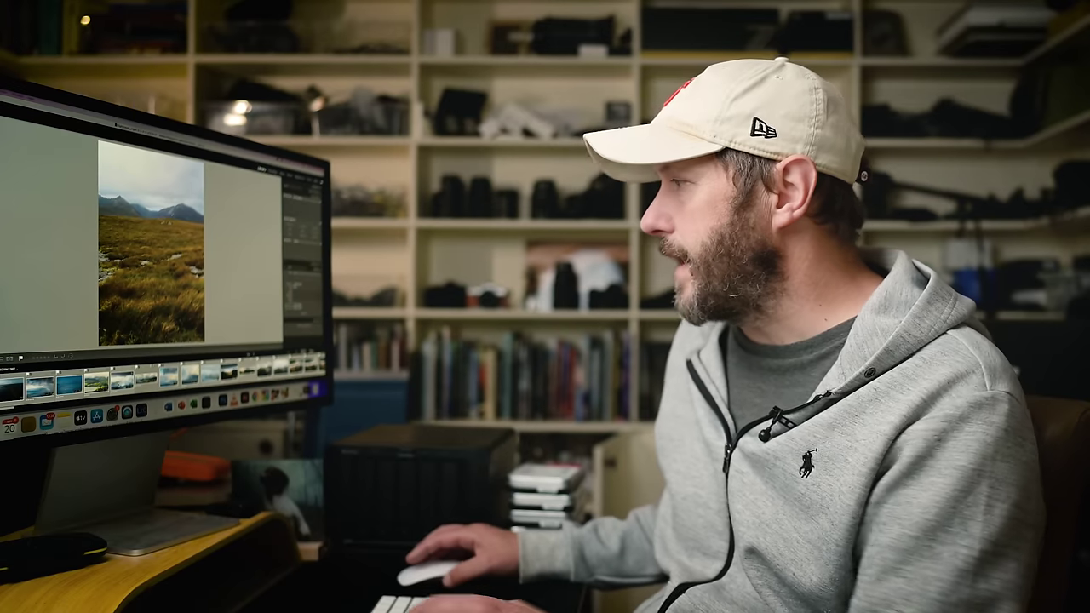
{"action": "key", "text": "Right"}
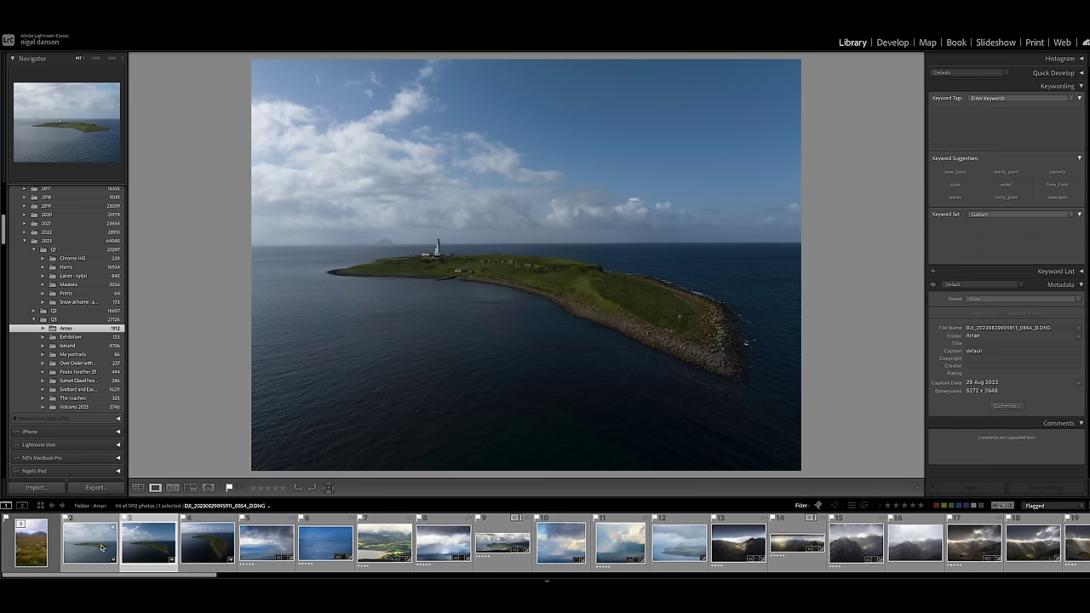
{"action": "key", "text": "Right"}
{"action": "key", "text": "Right"}
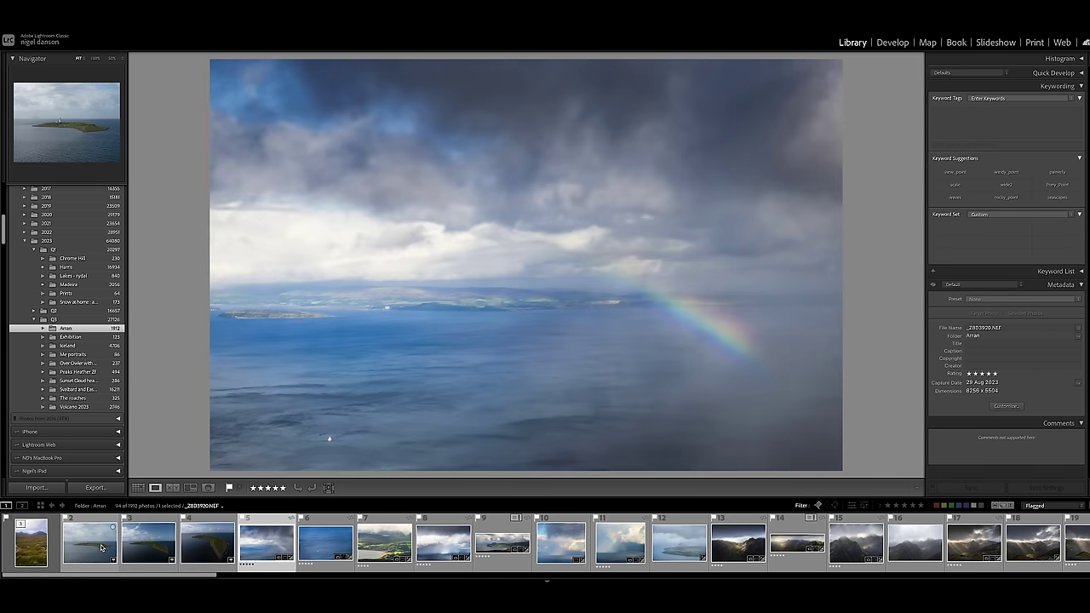
{"action": "key", "text": "Right"}
{"action": "key", "text": "Left"}
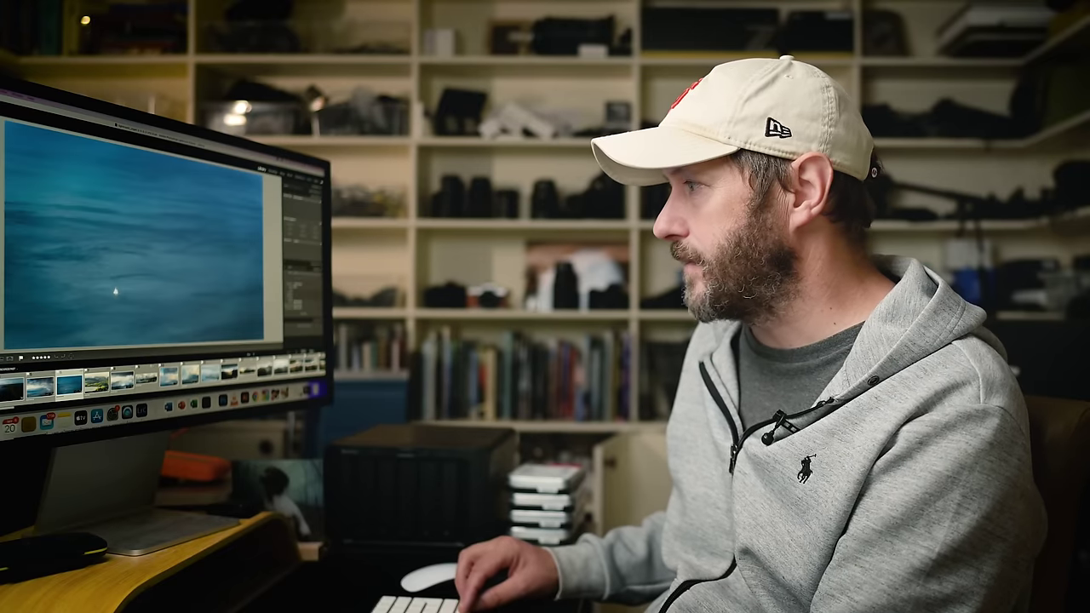
{"action": "key", "text": "Right"}
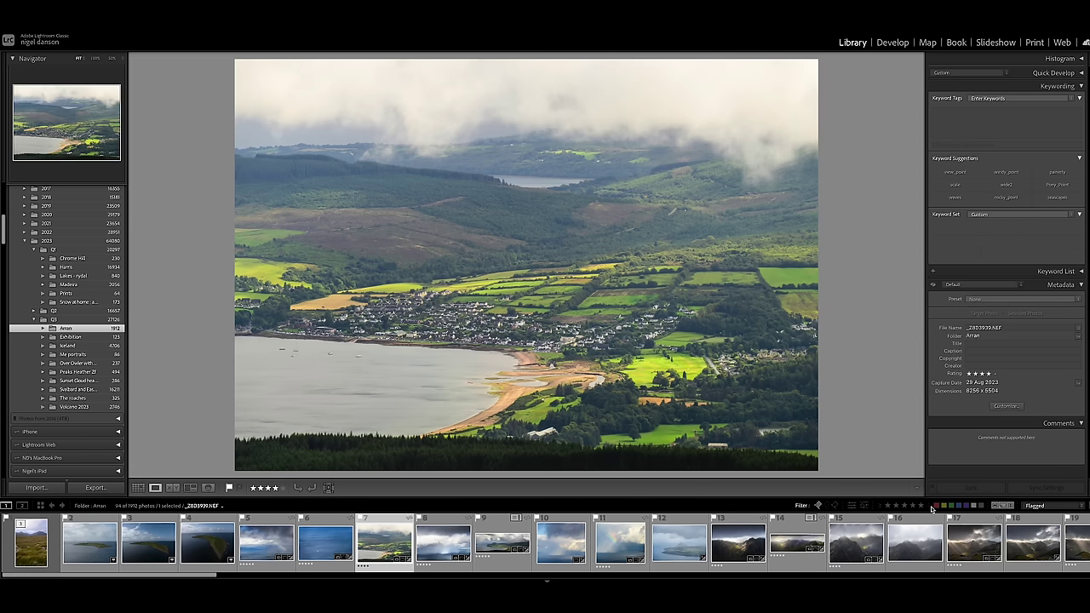
{"action": "left_click", "coordinate": [921, 506]}
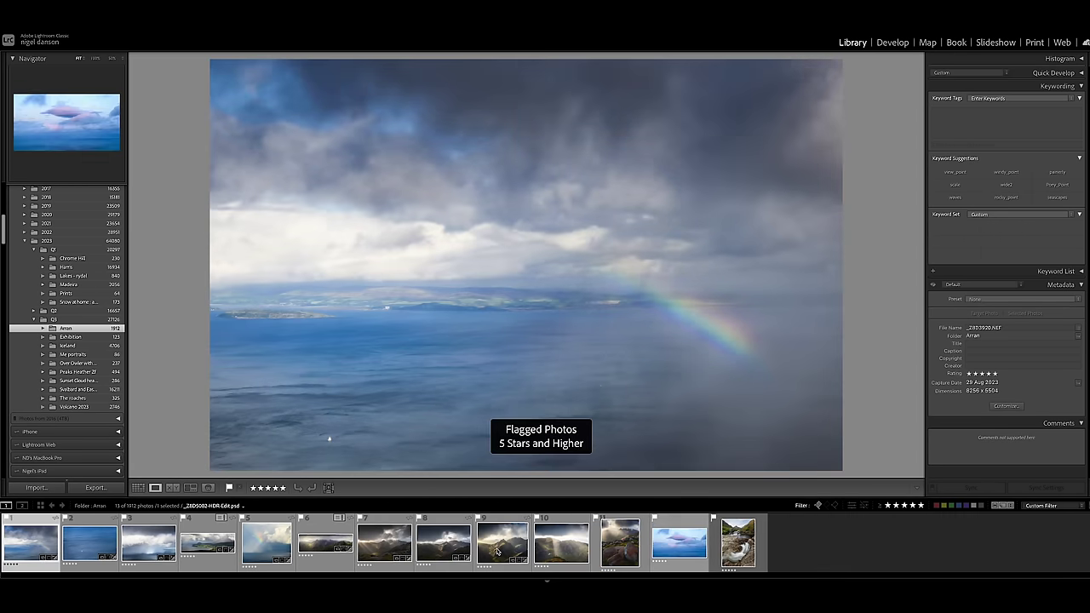
Open the panorama among the 13 five-star picks and step through the next three.
{"action": "left_click", "coordinate": [299, 541]}
{"action": "key", "text": "Right"}
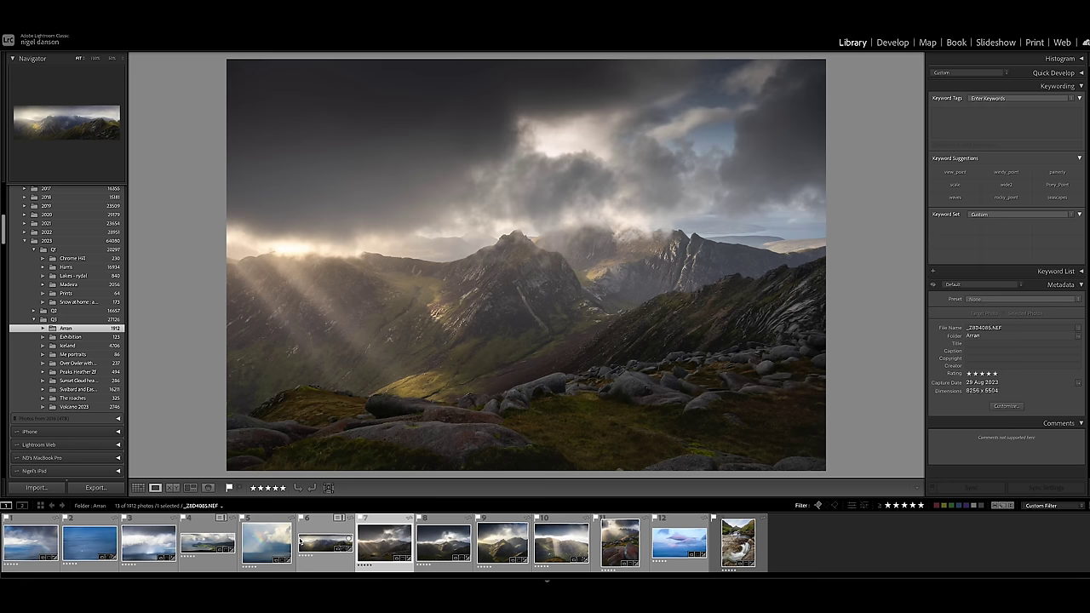
{"action": "key", "text": "Right"}
{"action": "key", "text": "Right"}
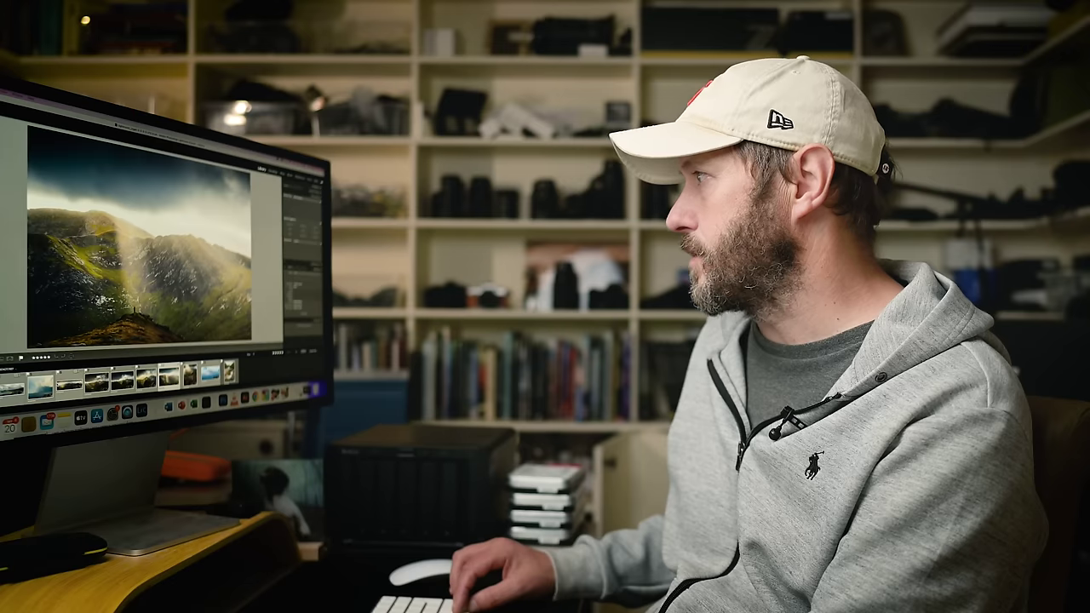
{"action": "key", "text": "Right"}
{"action": "key", "text": "Right"}
{"action": "key", "text": "Right"}
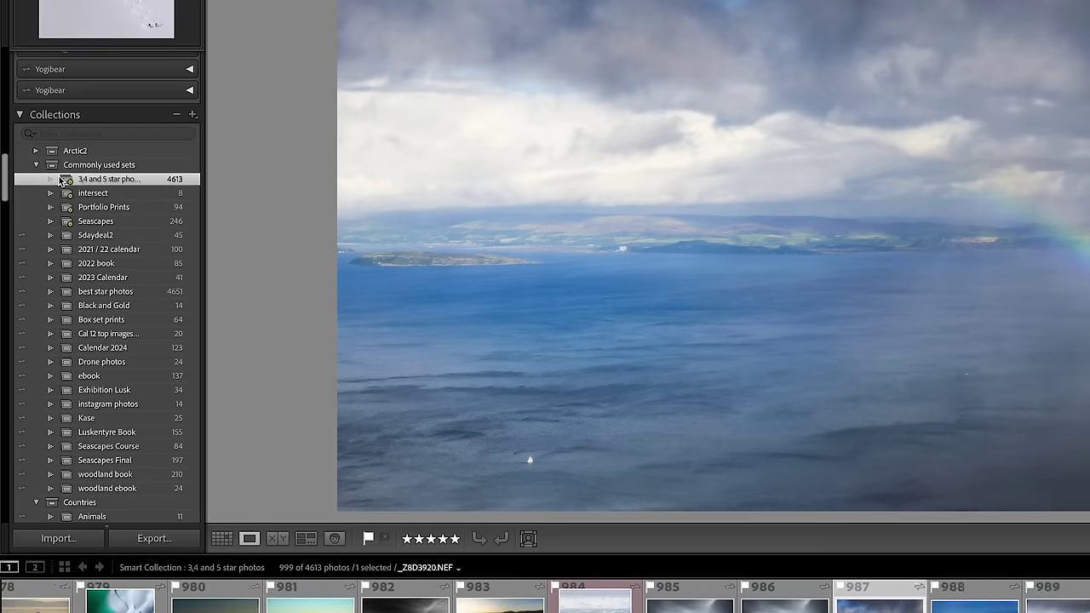
Create a new smart collection with a three-star rating rule.
{"action": "left_click", "coordinate": [194, 118]}
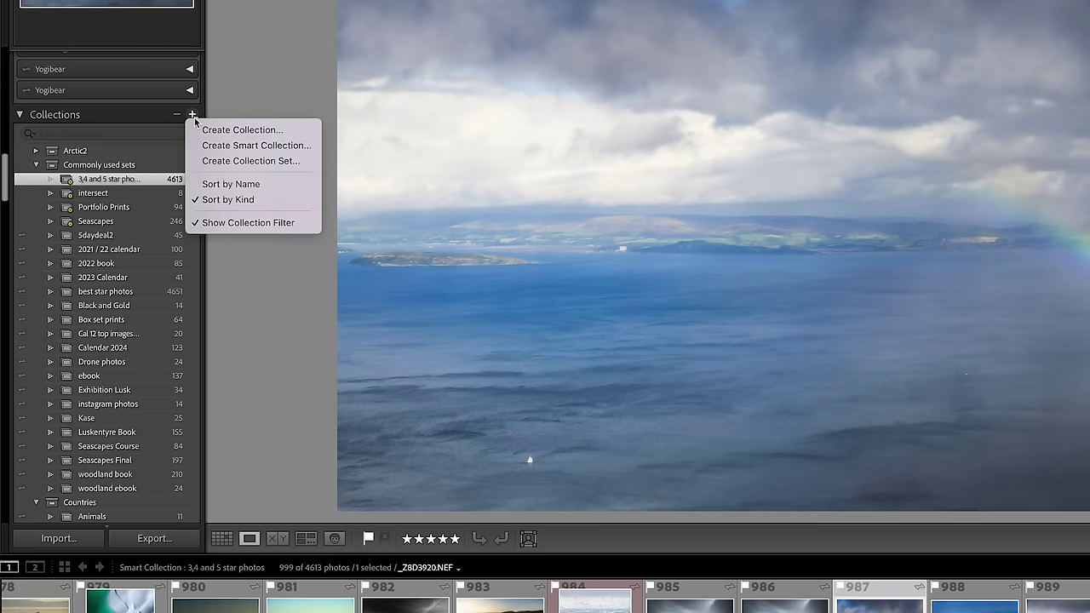
{"action": "left_click", "coordinate": [230, 146]}
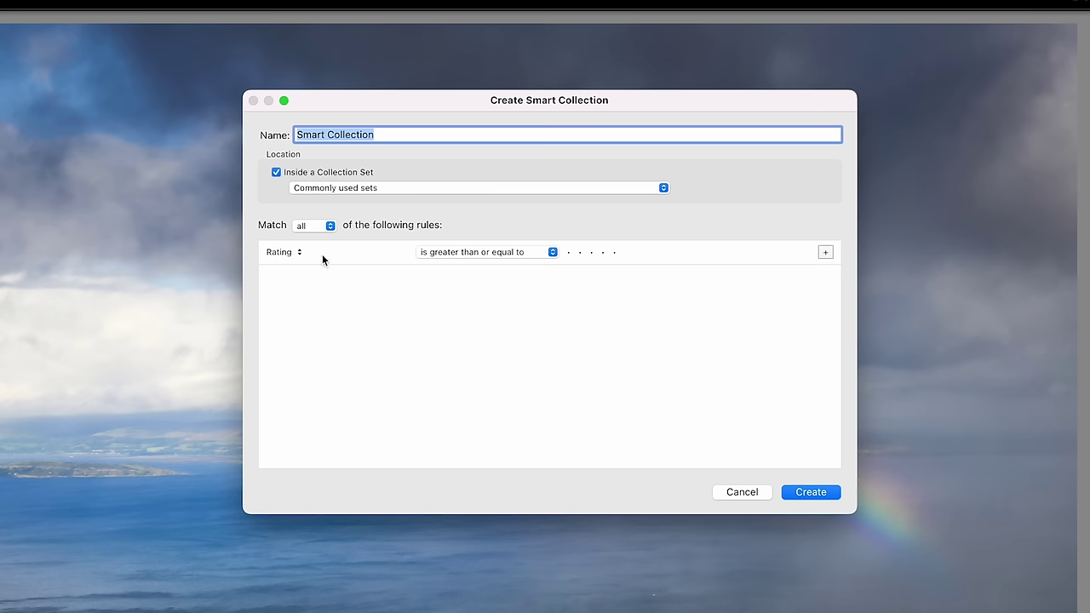
{"action": "left_click", "coordinate": [590, 252]}
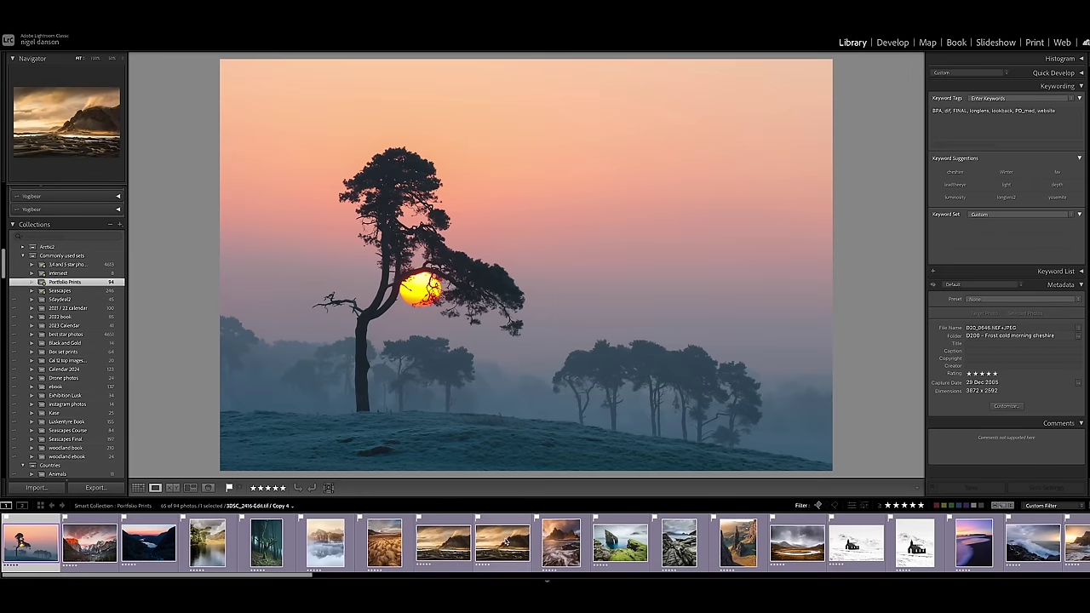
View the Iceland mountain photo and the Faroe waterfall seascape in Portfolio Prints.
{"action": "left_click", "coordinate": [502, 542]}
{"action": "scroll", "coordinate": [739, 542], "scroll_direction": "down", "scroll_amount": 4}
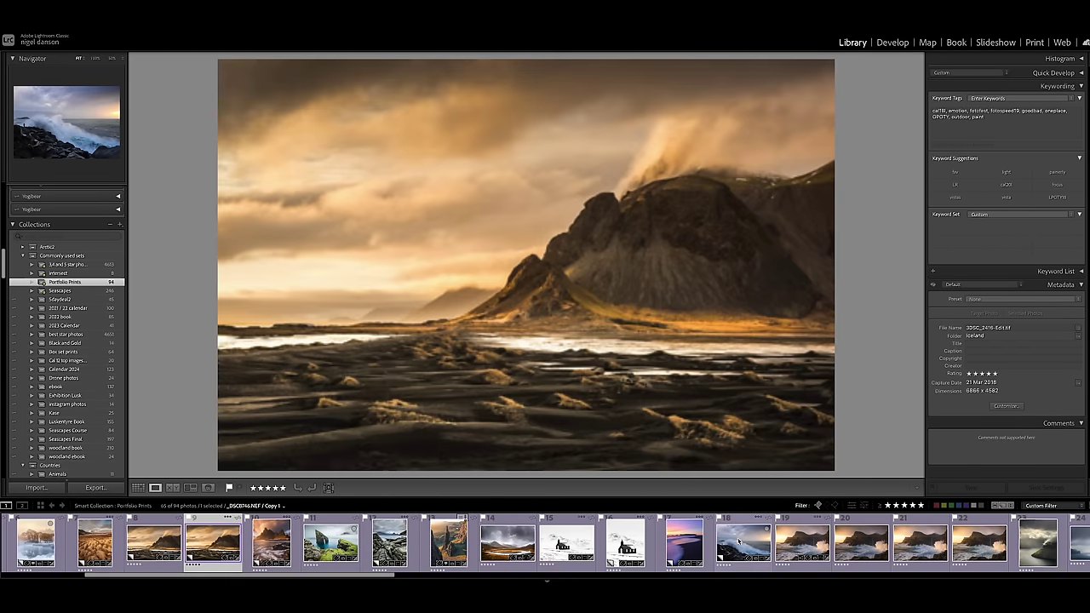
{"action": "left_click", "coordinate": [813, 547]}
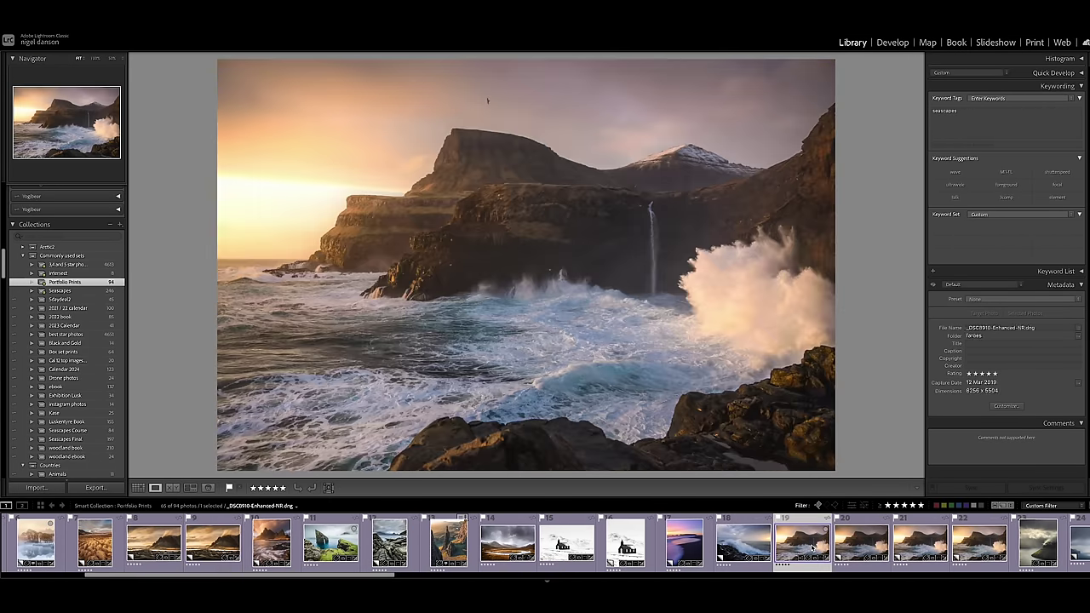